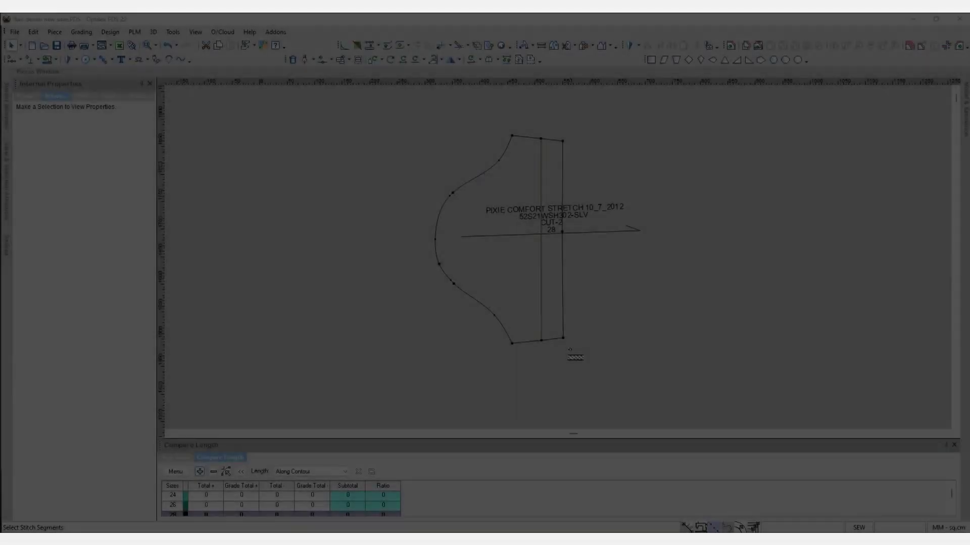
Stitch the sleeve's curved cap segment to the front armhole segment.
left_click(538, 341)
left_click(538, 139)
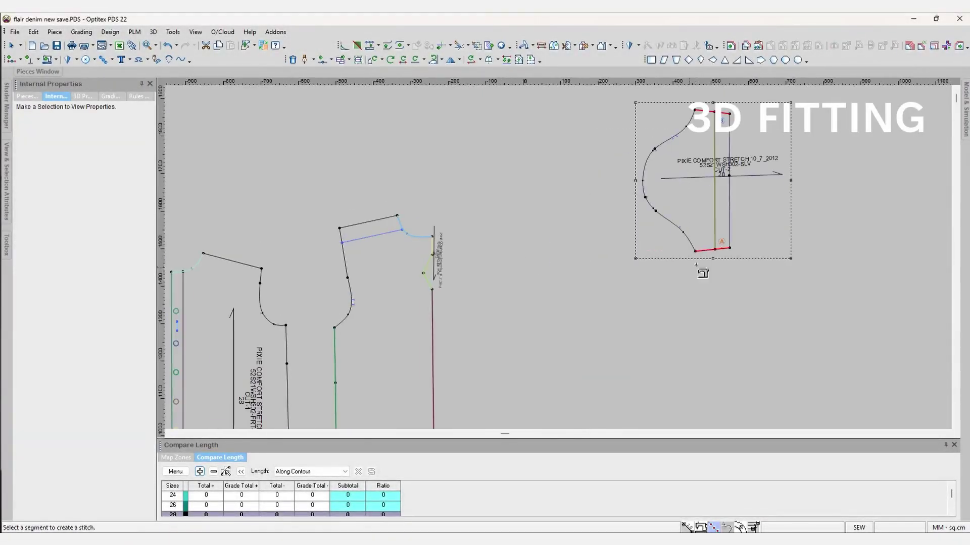
left_click(684, 237)
left_click(645, 197)
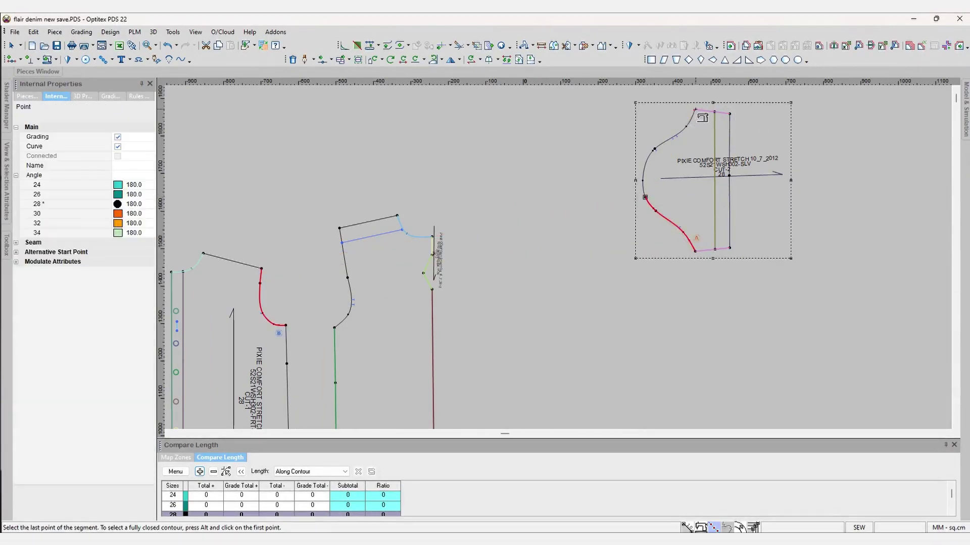
left_click(348, 239)
left_click(453, 398)
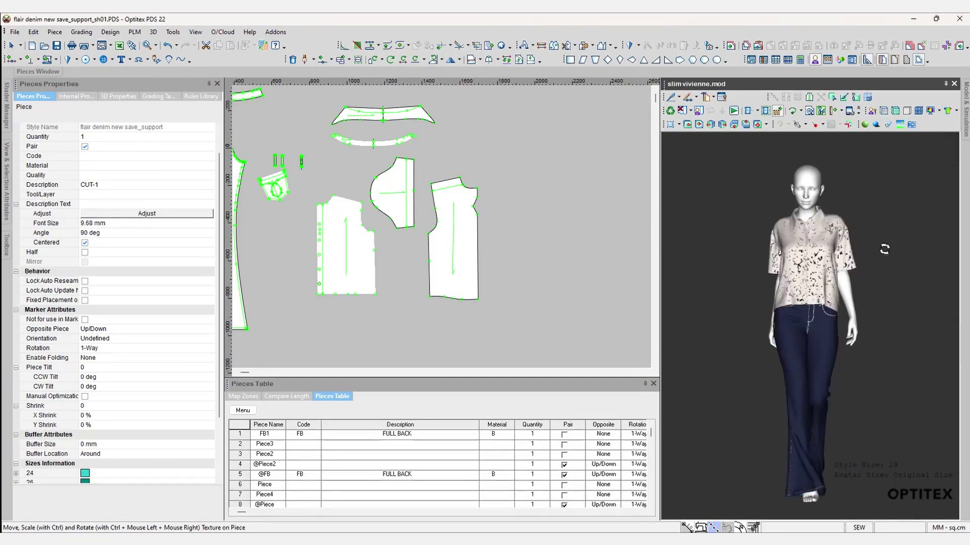
Apply the pink leaf print to the shirt pieces and shift it on the back piece.
left_click(932, 138)
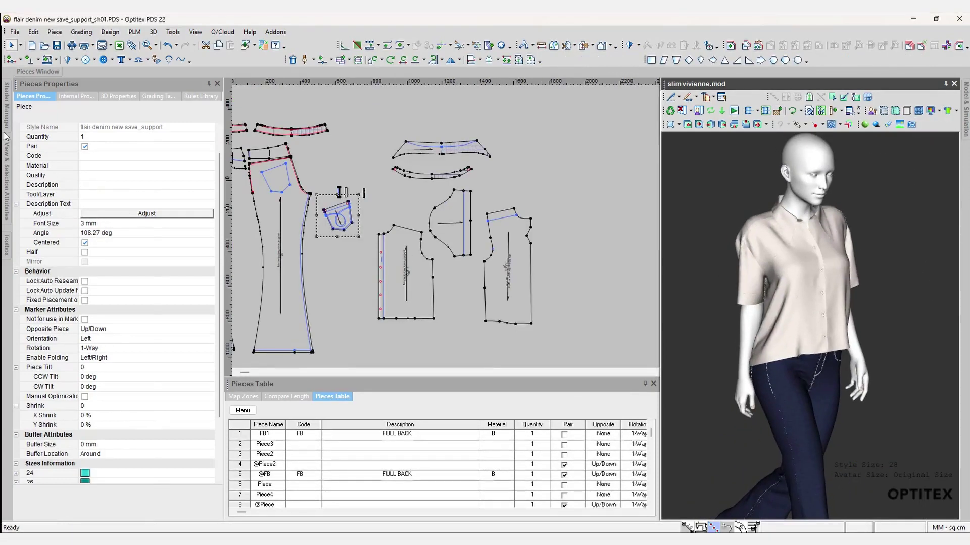
right_click(756, 60)
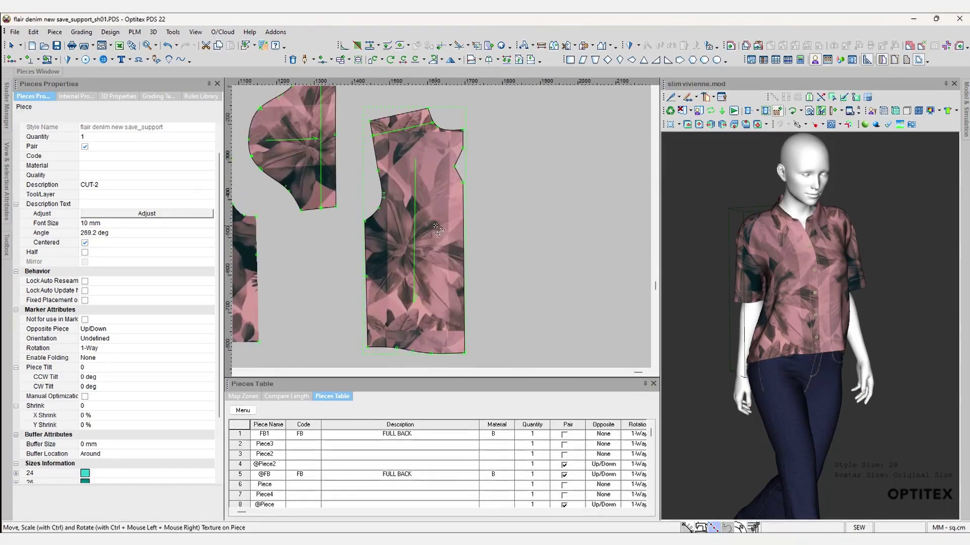
left_click_drag(419, 263, 413, 281)
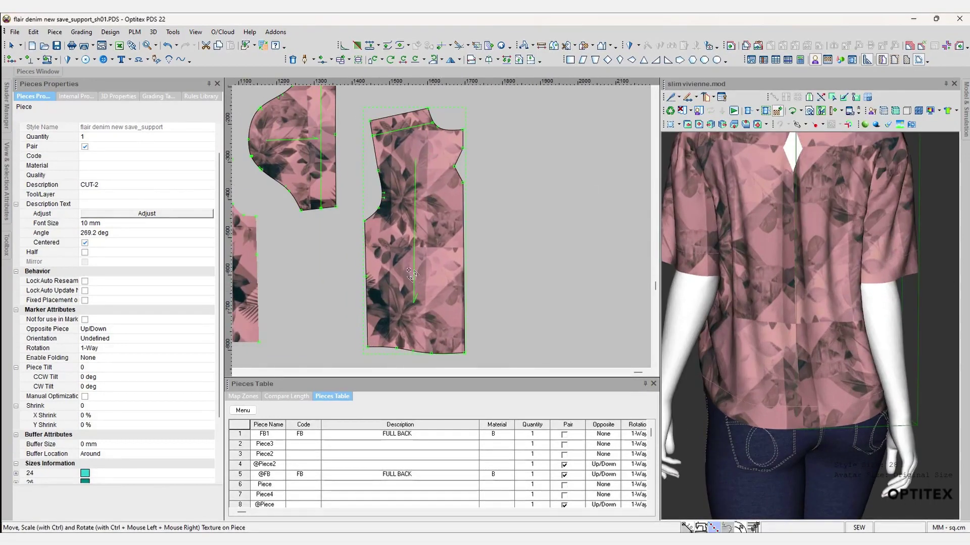
scroll(413, 280, "down", 3)
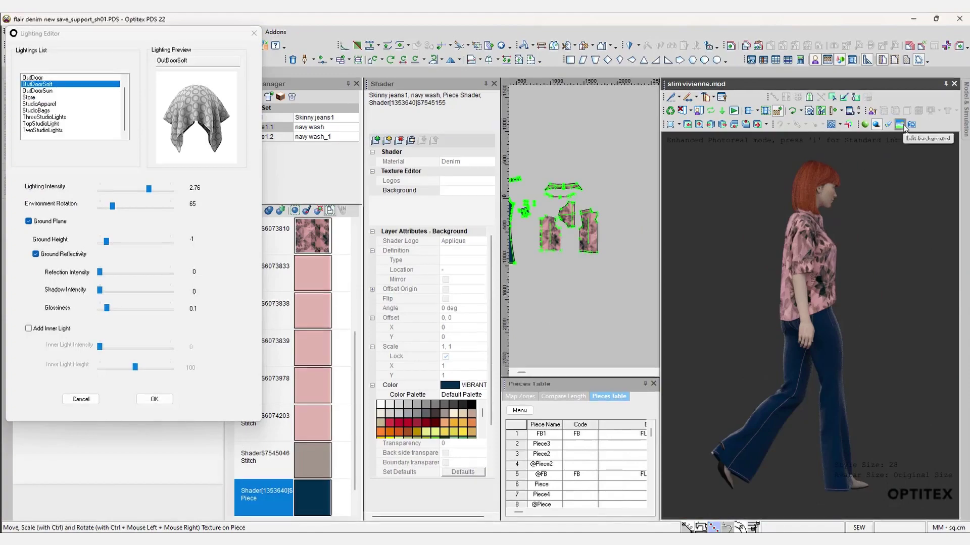
Set the 3D background to the leaf-shadow image.
left_click(899, 125)
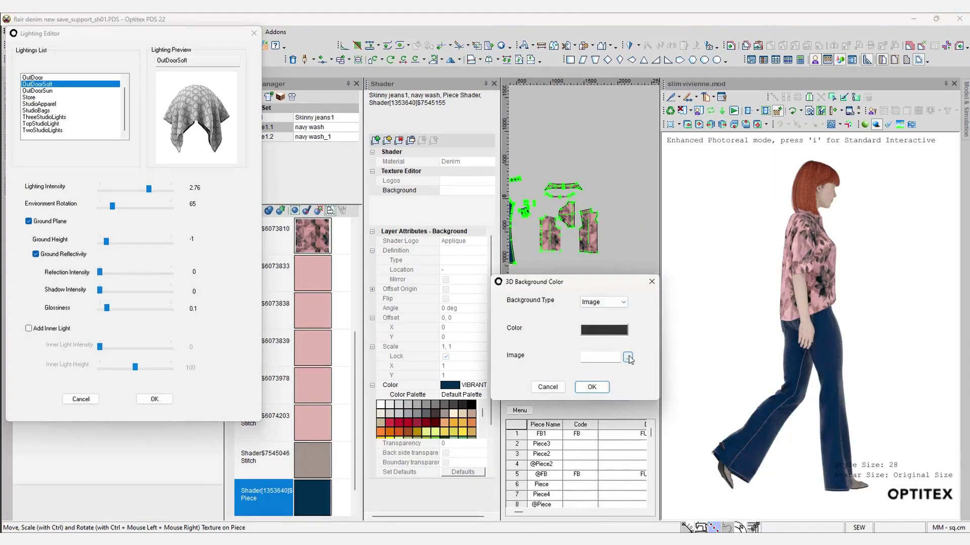
left_click(627, 357)
double_click(834, 326)
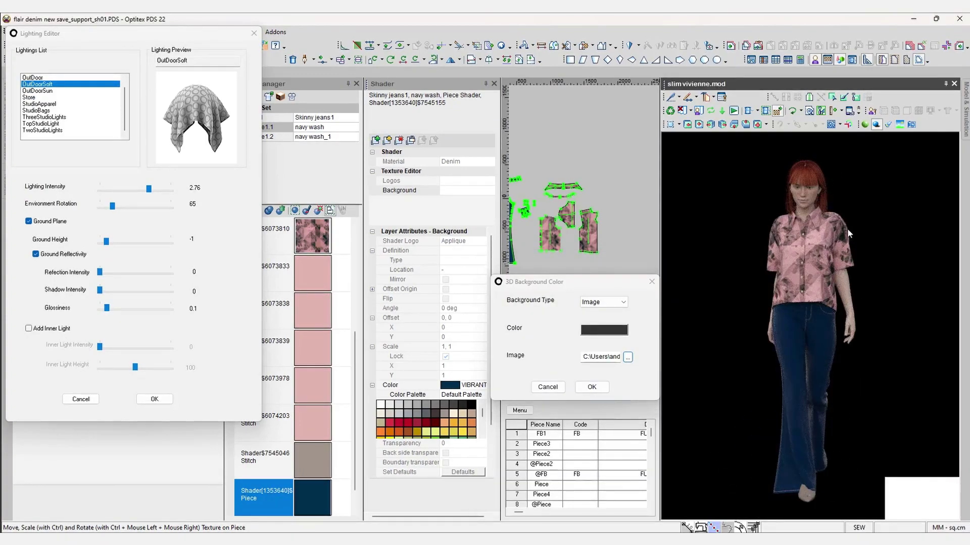
left_click(591, 386)
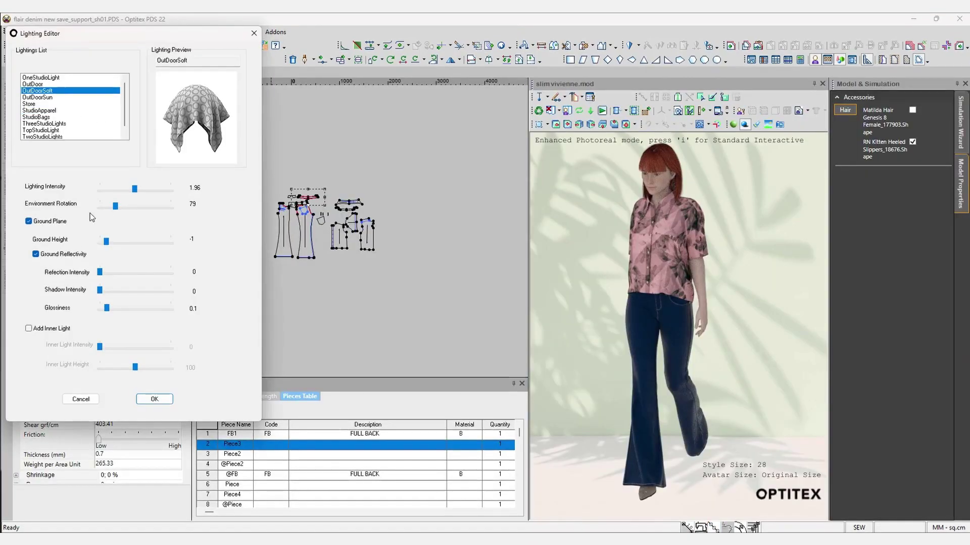
Raise ground reflection to 0.94 and slightly rotate the lighting environment.
left_click_drag(100, 272, 166, 273)
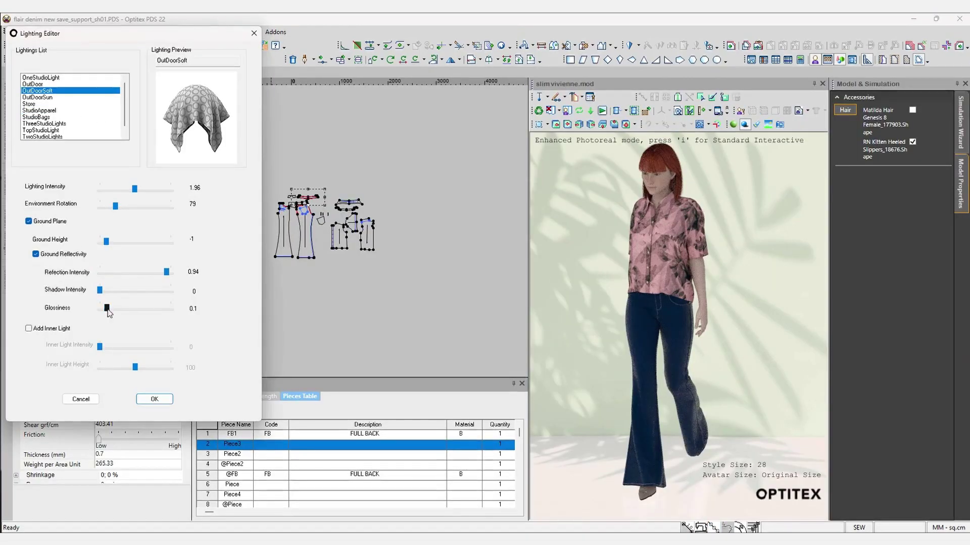
left_click_drag(115, 206, 128, 208)
key("Down")
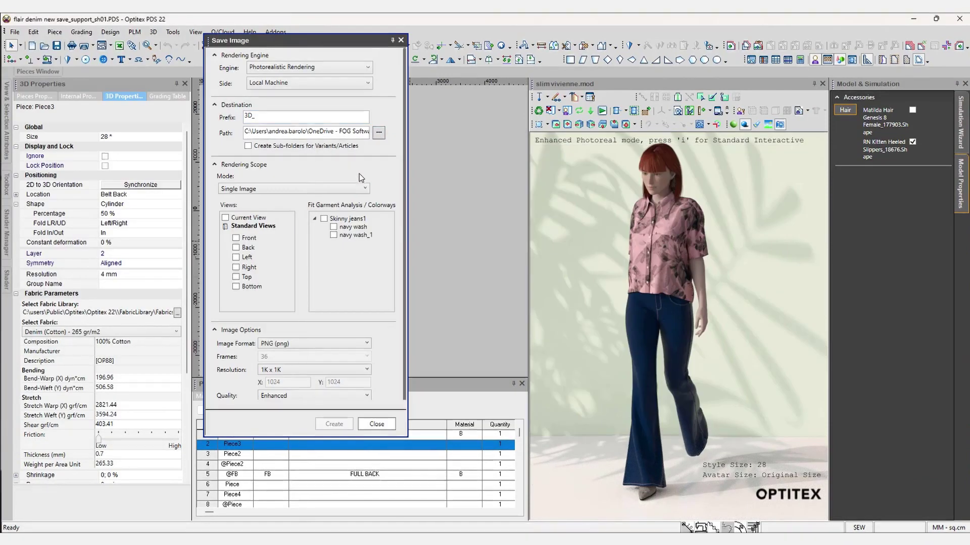
Render 2K JPEGs of both navy wash variants, view one, and upload the style to O/Cloud.
scroll(359, 373, "down", 1)
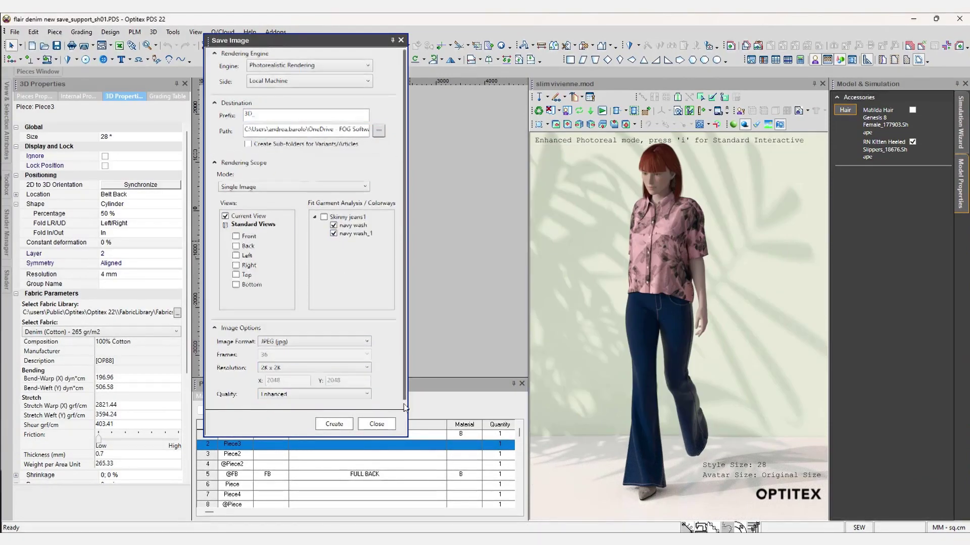
left_click(347, 425)
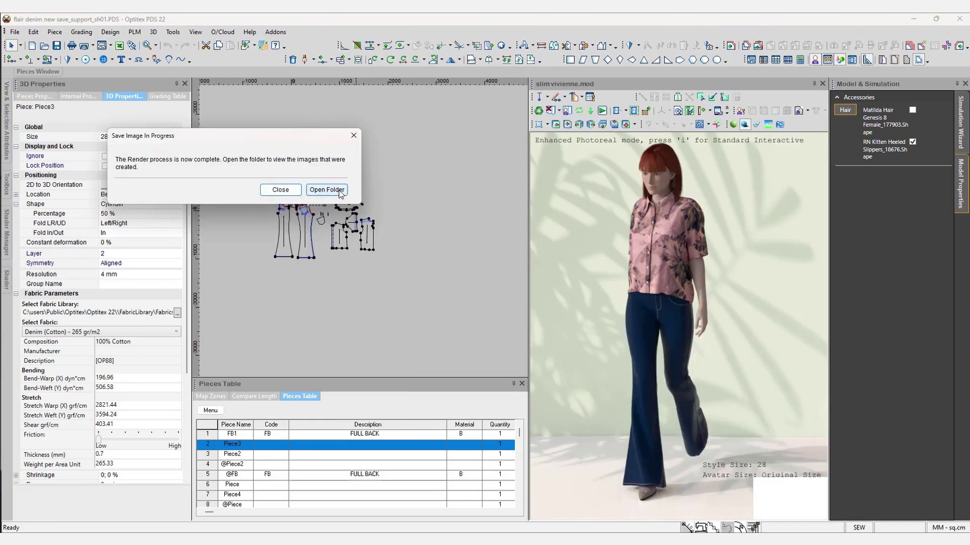
left_click(329, 188)
double_click(284, 326)
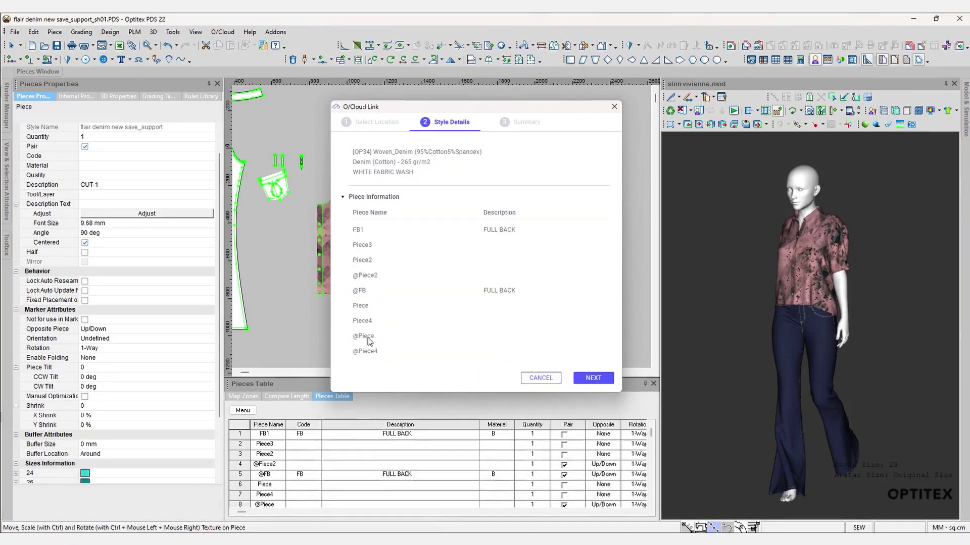
left_click(597, 383)
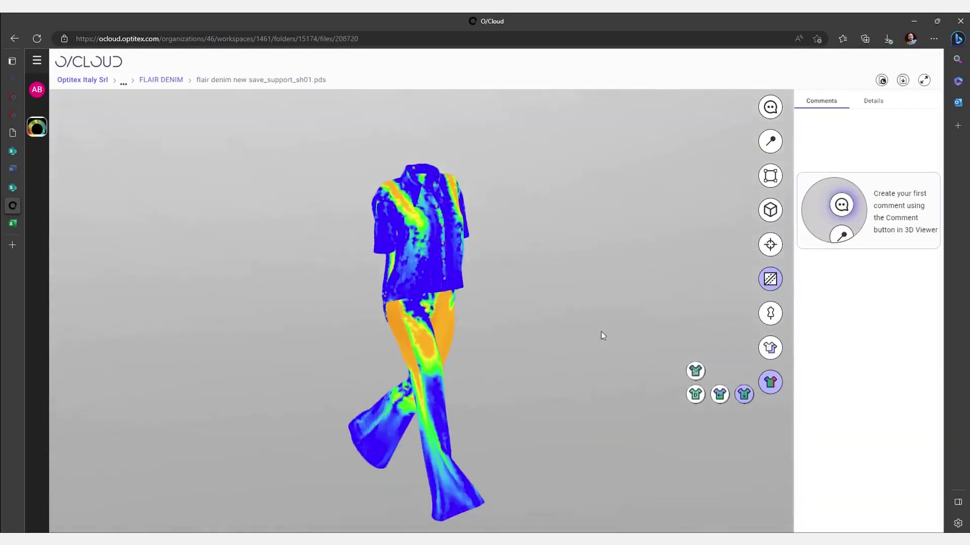
Pin a 'too skinny here' comment on the jeans leg.
left_click(770, 140)
left_click(466, 360)
left_click(842, 146)
type("too sk")
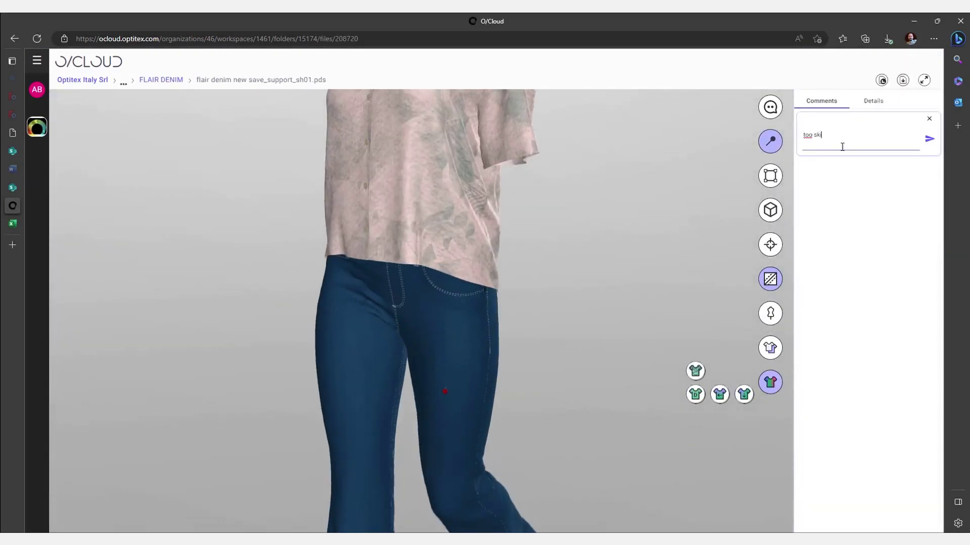
Make the pin dark green and add the sleeve comment, clearing the sketch markup.
left_click(486, 132)
left_click(629, 173)
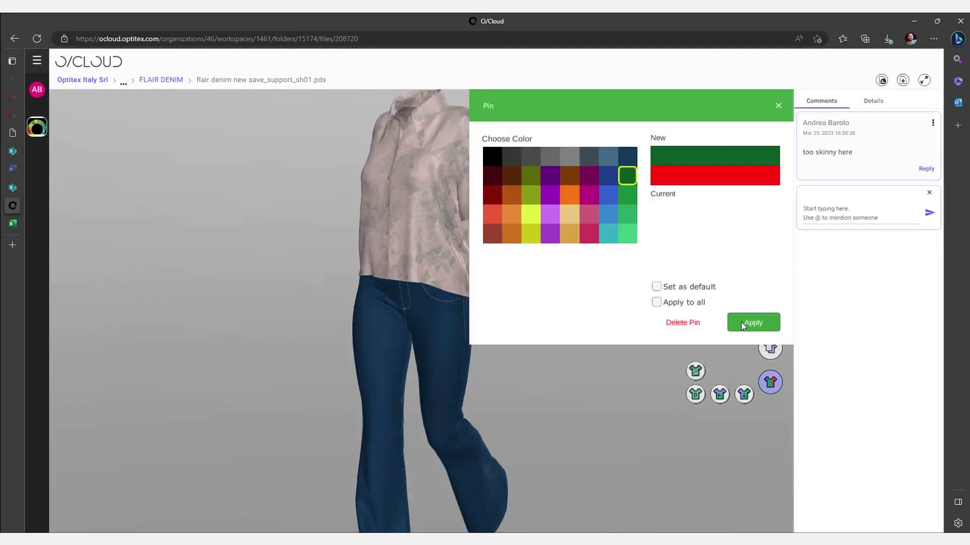
left_click(754, 321)
left_click(826, 219)
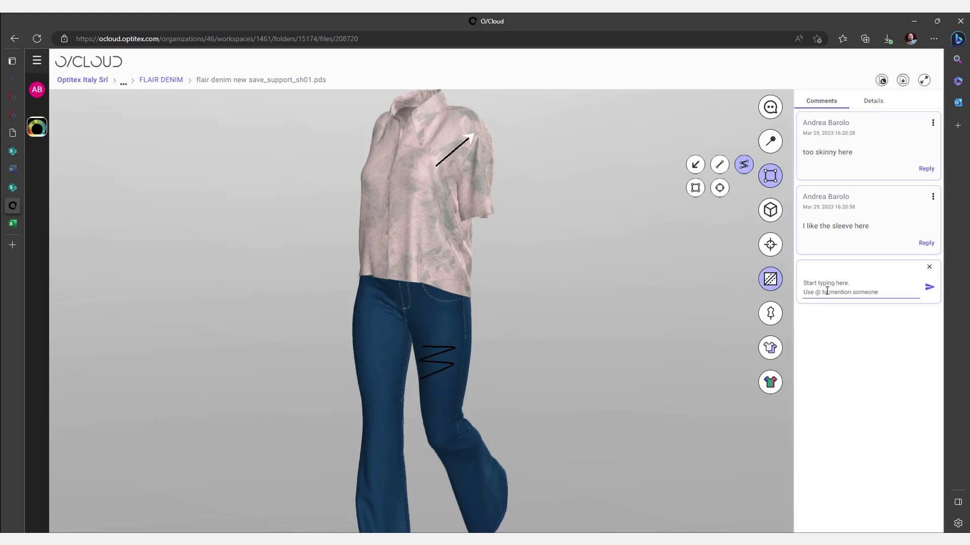
key("Escape")
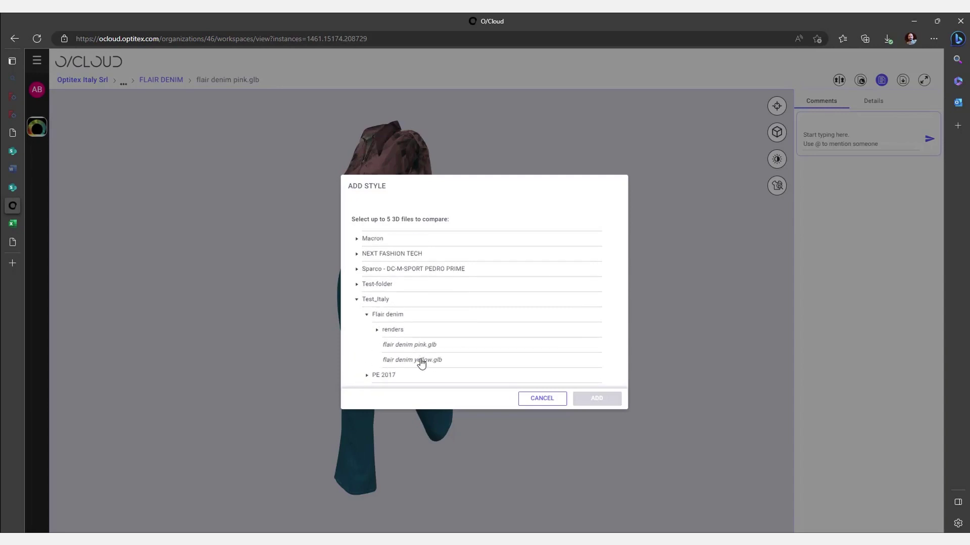
Add flair denim yellow.glb beside the pink model and swap their sides for comparison.
double_click(421, 363)
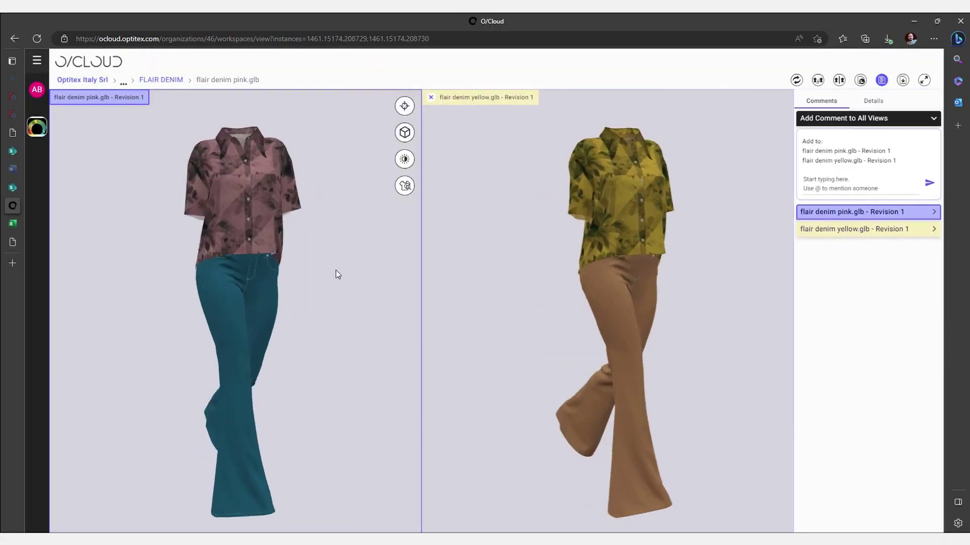
left_click_drag(338, 275, 591, 238)
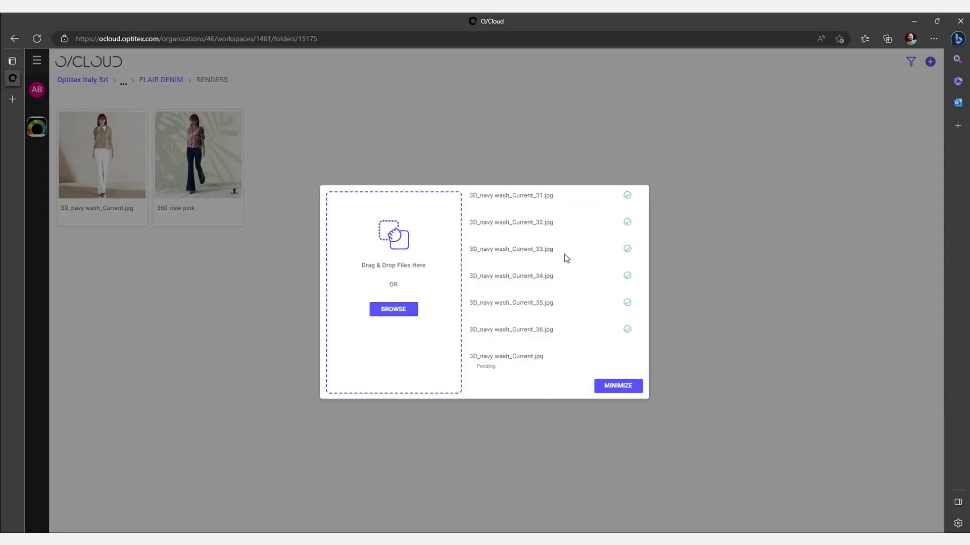
Close the finished upload window and open the 360 view pink render.
left_click(617, 385)
left_click(198, 154)
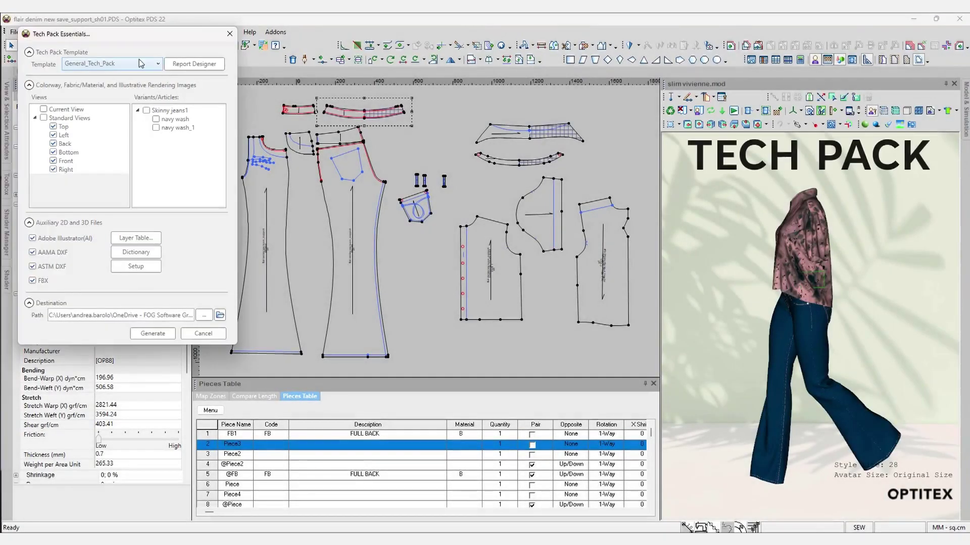
Set the tech pack destination folder and generate the tech pack.
left_click(208, 318)
left_click(396, 297)
left_click(153, 333)
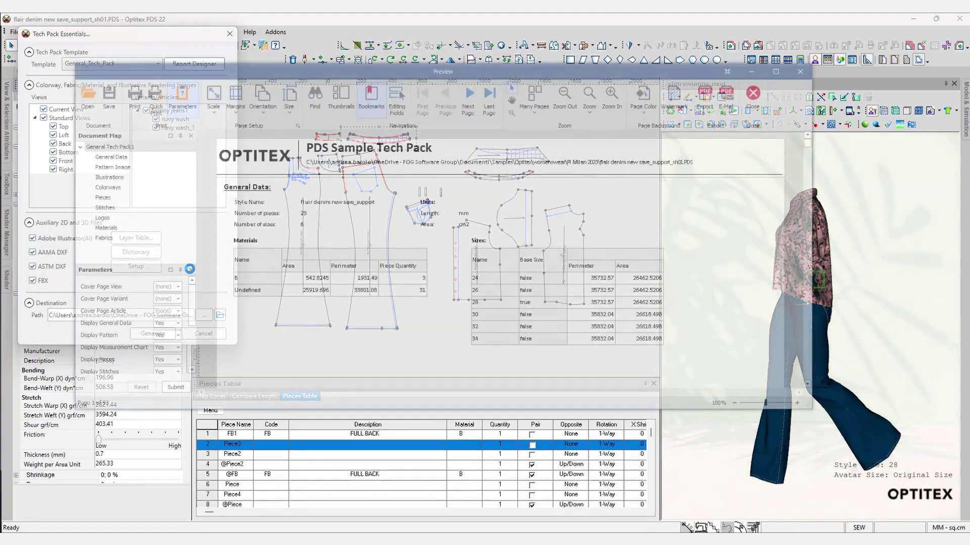
Scroll through the 93-page tech pack preview of the navy wash renders.
scroll(577, 227, "down", 10)
scroll(577, 227, "down", 10)
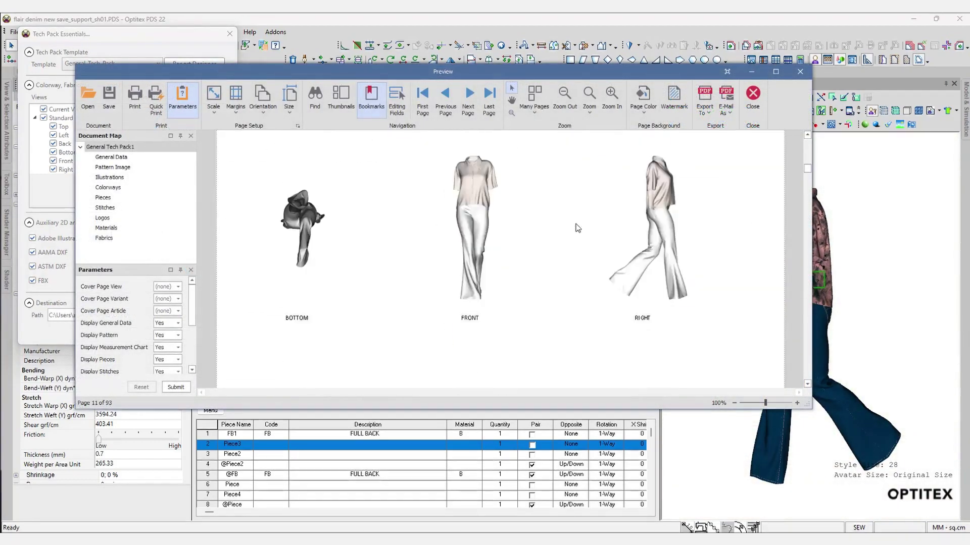
scroll(578, 228, "down", 10)
scroll(578, 228, "down", 10)
scroll(577, 228, "down", 5)
scroll(577, 228, "down", 5)
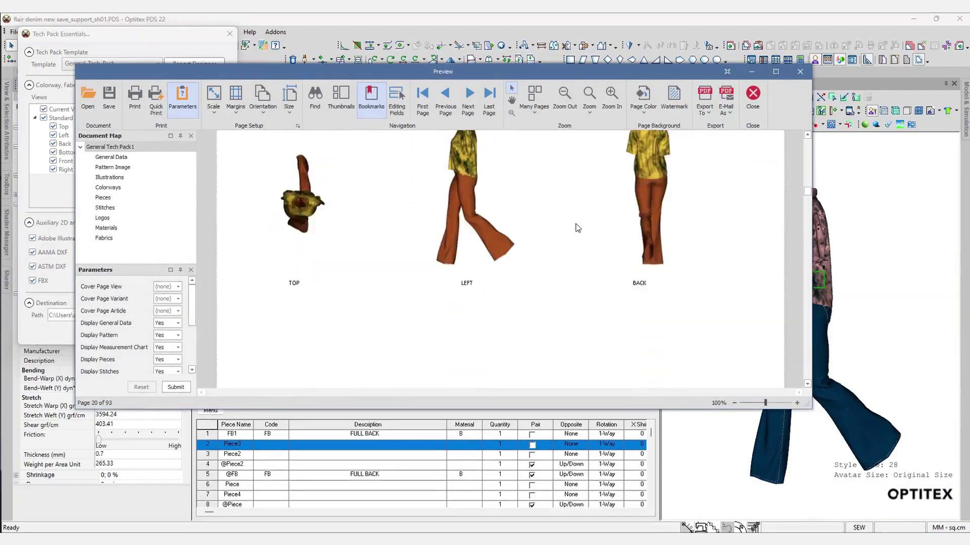
scroll(577, 227, "down", 5)
scroll(577, 228, "down", 5)
left_click_drag(807, 203, 841, 360)
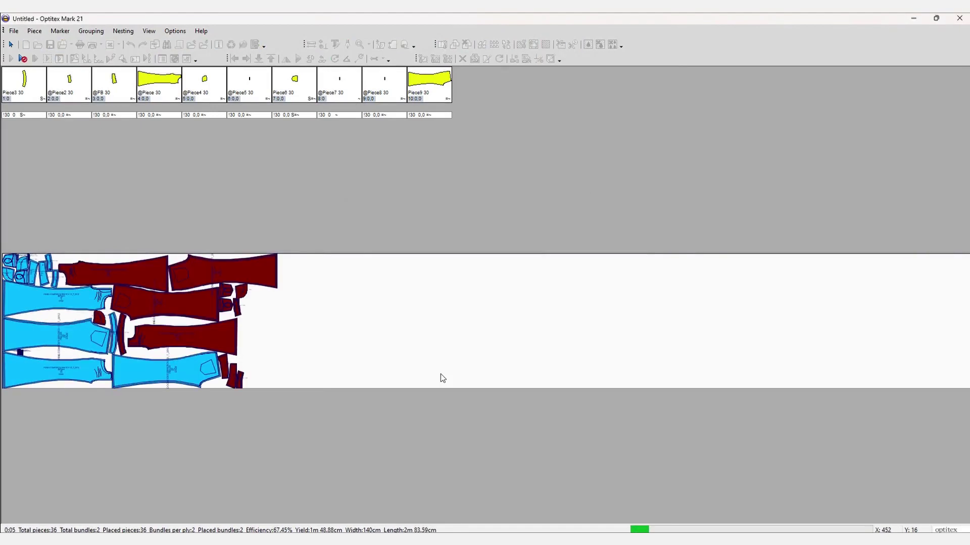
Export the marker's cost calculation report to Excel.
left_click(91, 31)
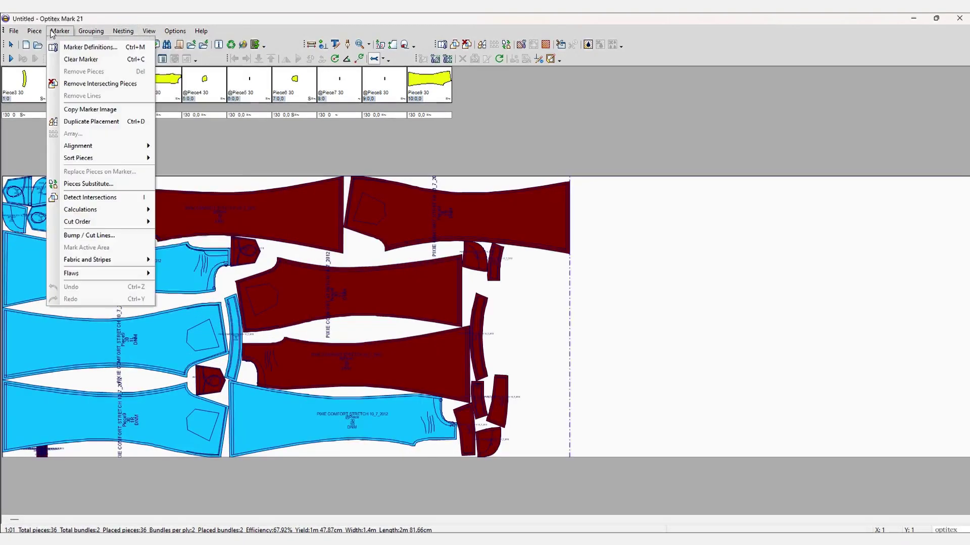
mouse_move(80, 209)
left_click(187, 249)
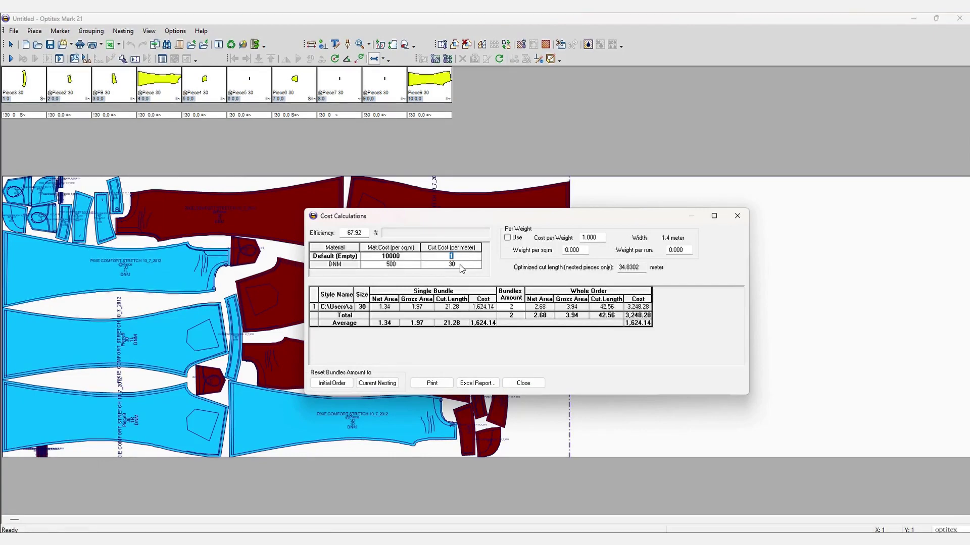
left_click(478, 383)
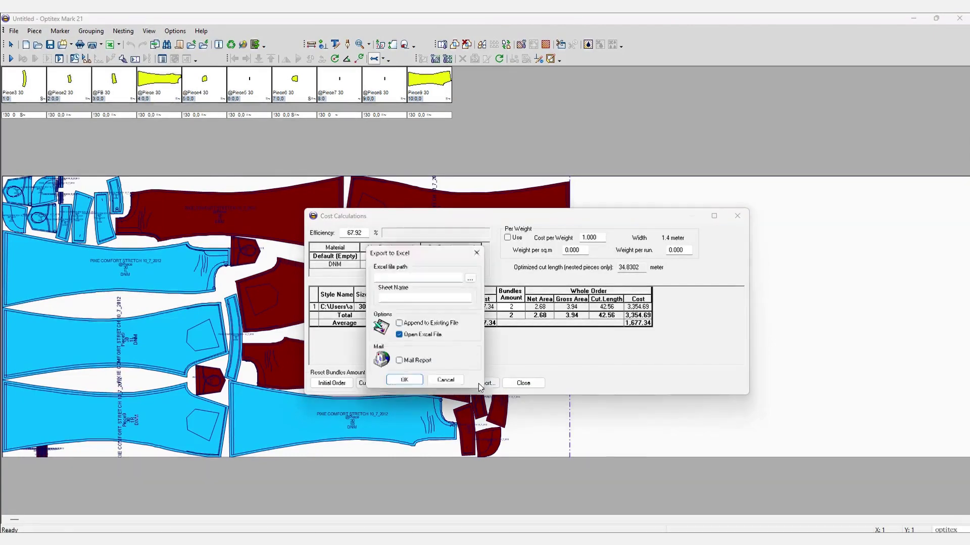
left_click(402, 381)
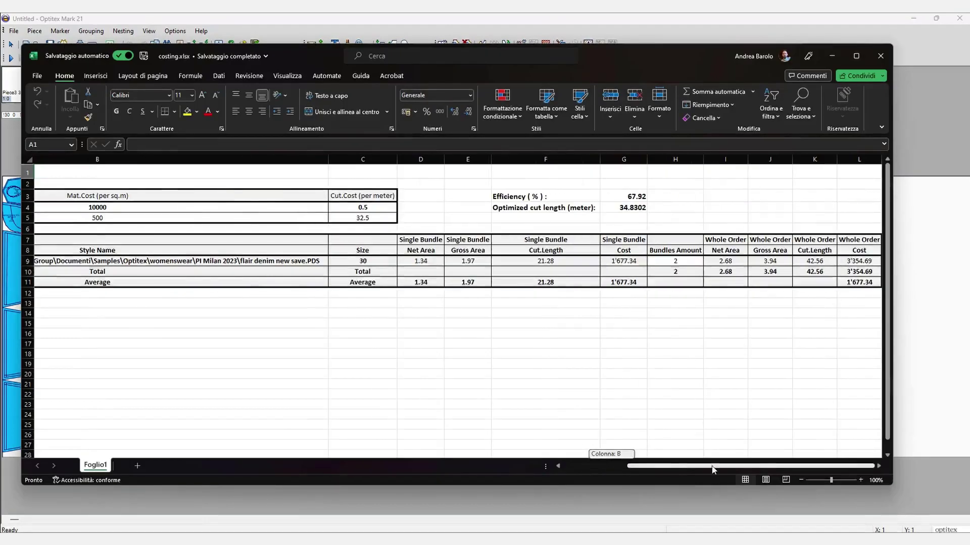